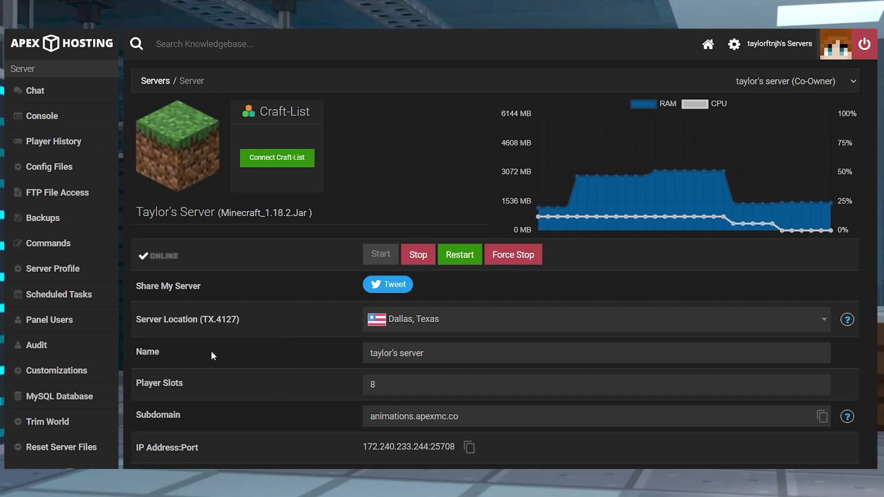
Scroll the current page, then open the server Chat page and scroll through it
scroll(257, 357, down, 5)
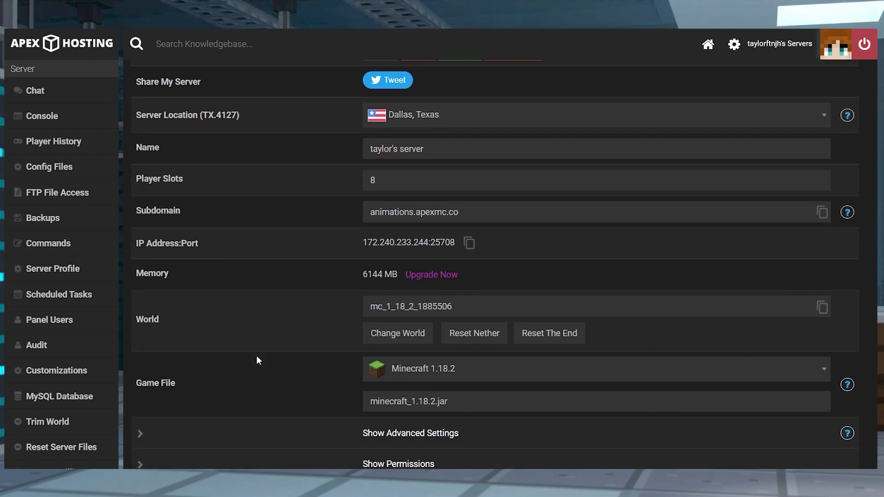
scroll(256, 360, down, 2)
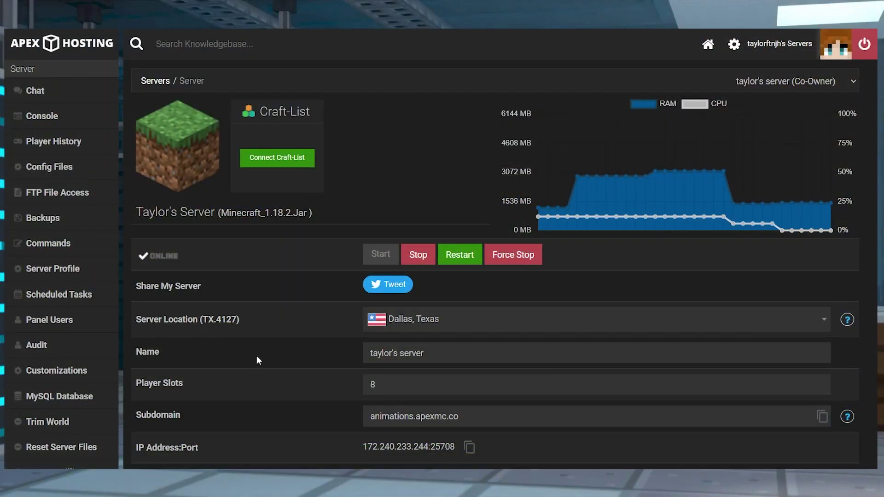
scroll(257, 357, down, 5)
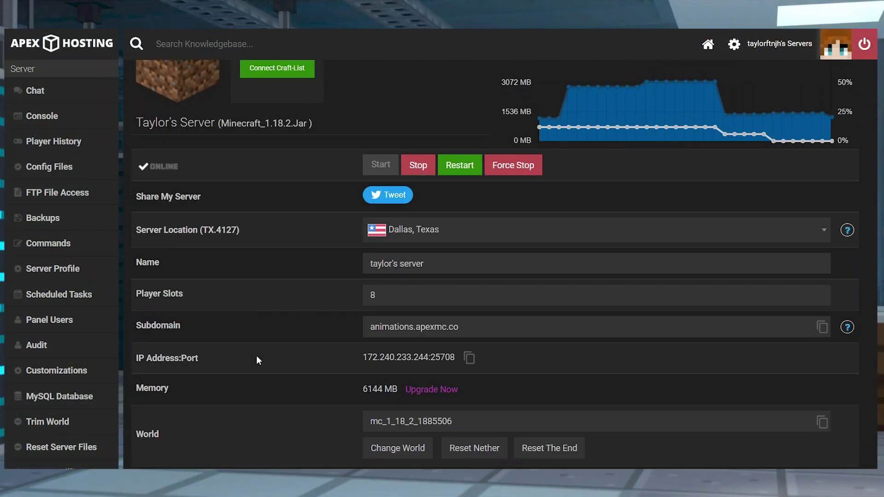
scroll(257, 359, down, 1)
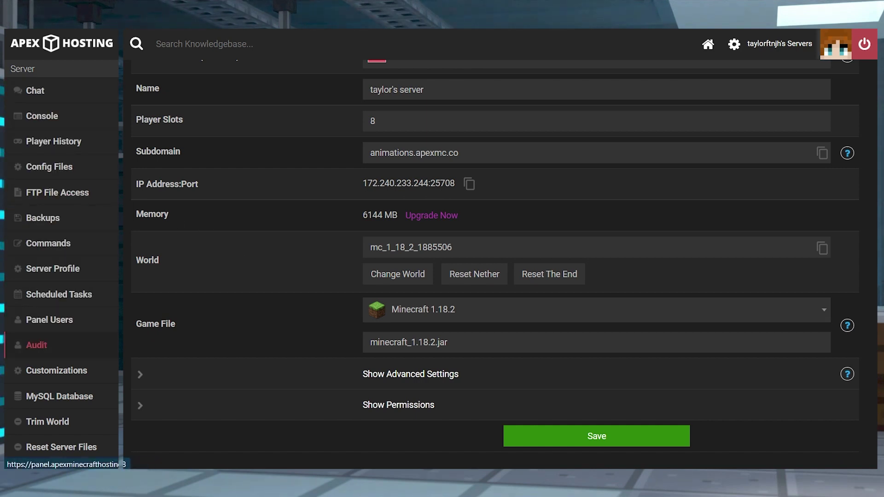
click(35, 90)
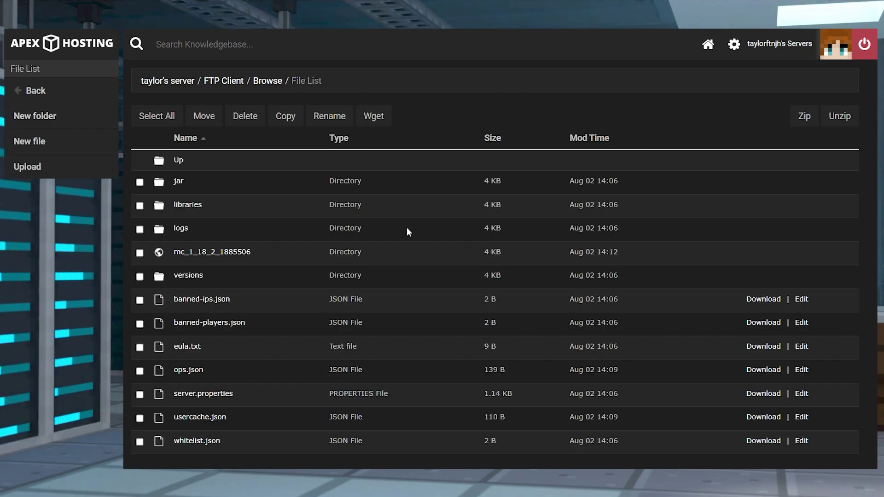
scroll(407, 275, down, 1)
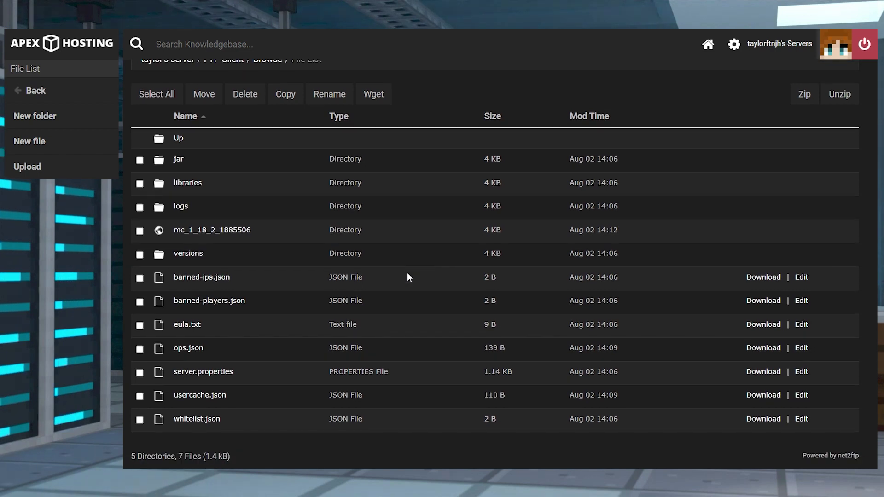
scroll(408, 276, up, 1)
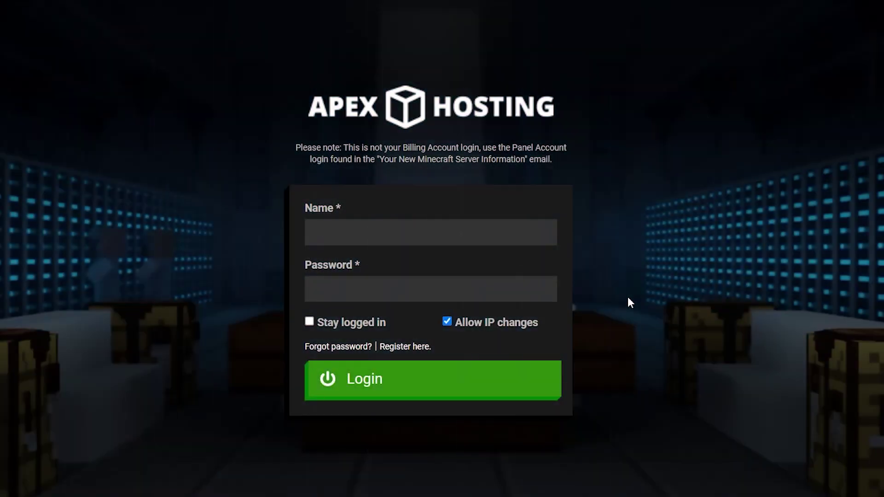
Autofill the panel name and password, then log in to the control panel
click(441, 321)
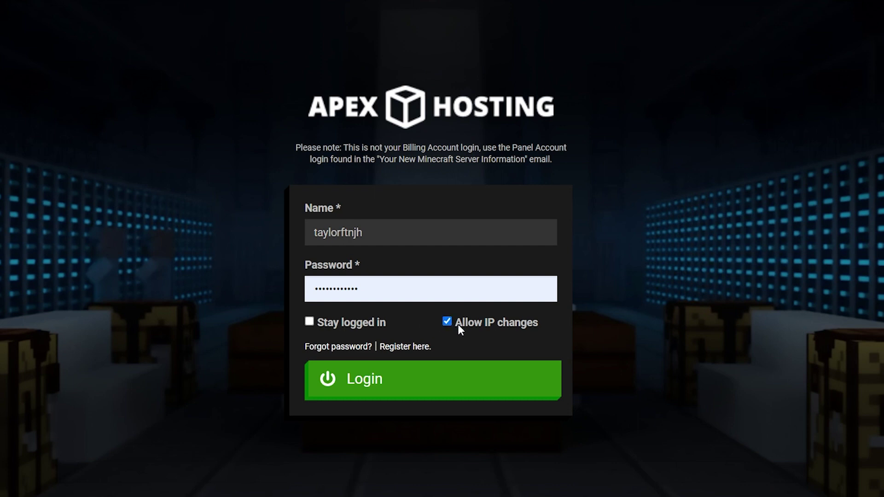
click(432, 389)
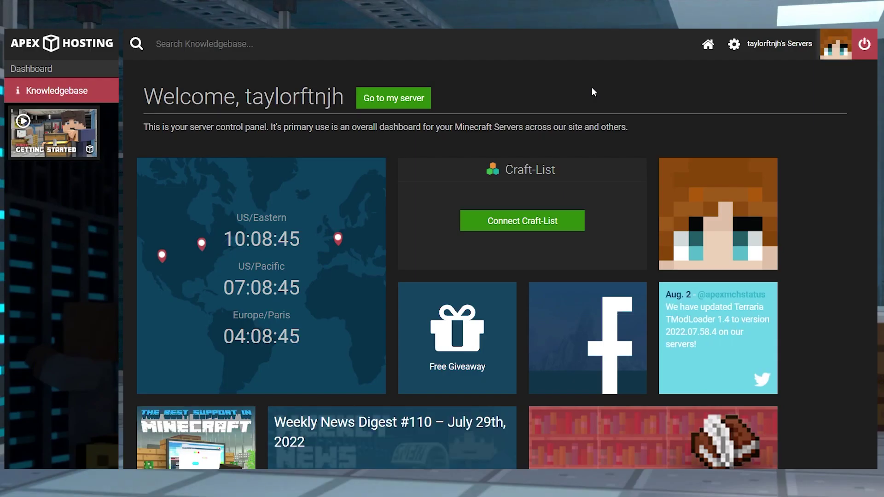
scroll(829, 239, down, 3)
scroll(830, 243, down, 3)
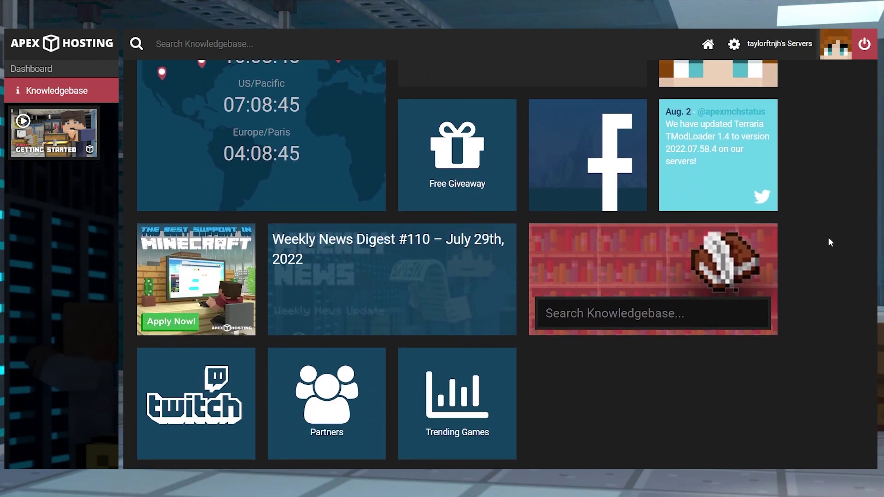
scroll(830, 243, up, 5)
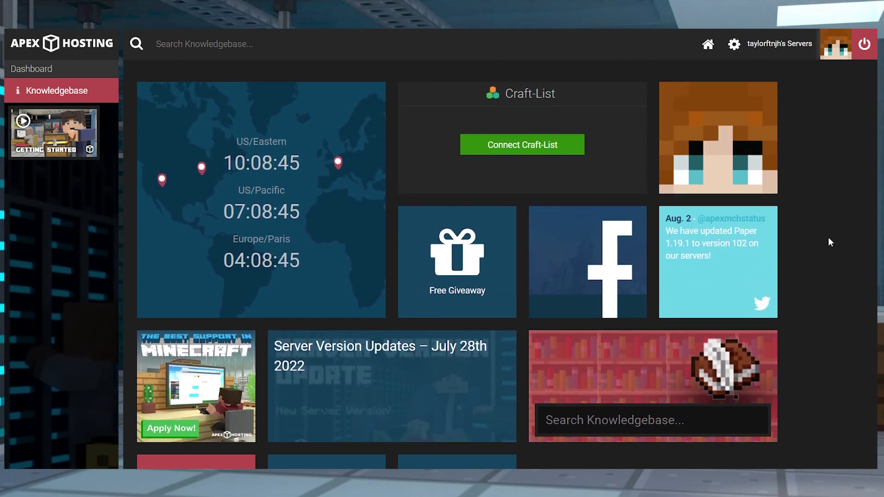
scroll(830, 242, up, 2)
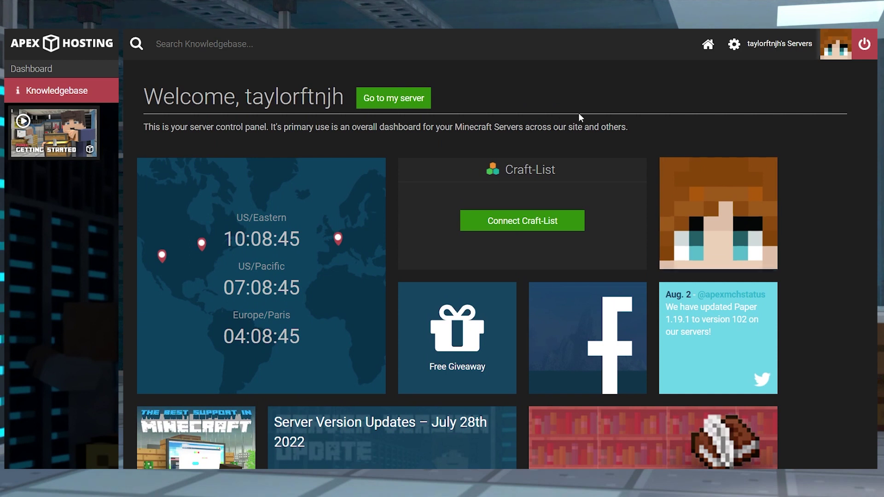
Go from the dashboard to the server's overview page and scroll down it
click(420, 103)
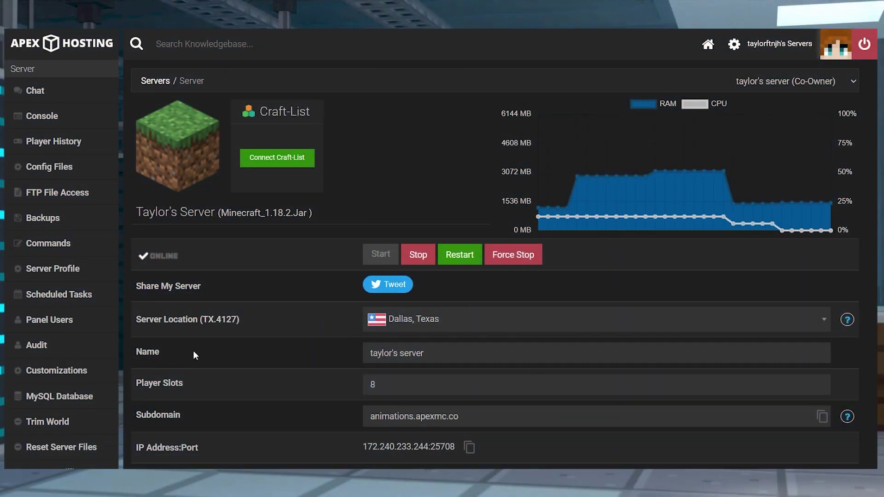
scroll(256, 359, down, 3)
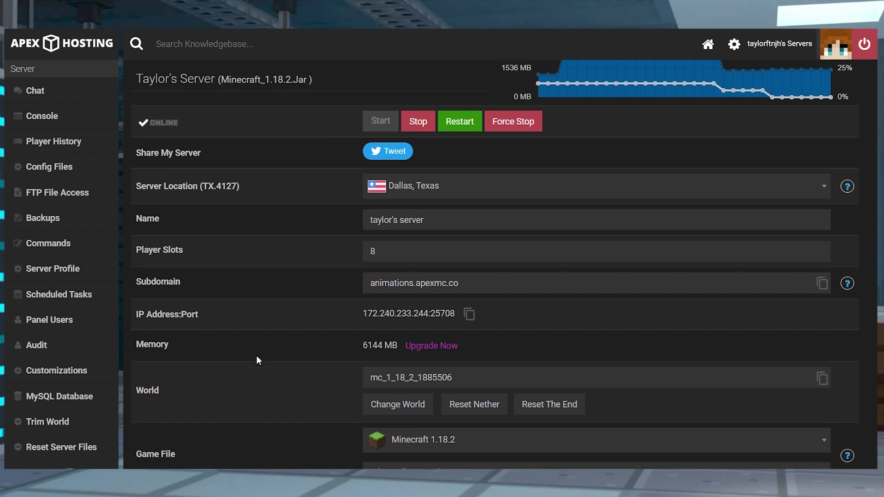
scroll(256, 360, down, 3)
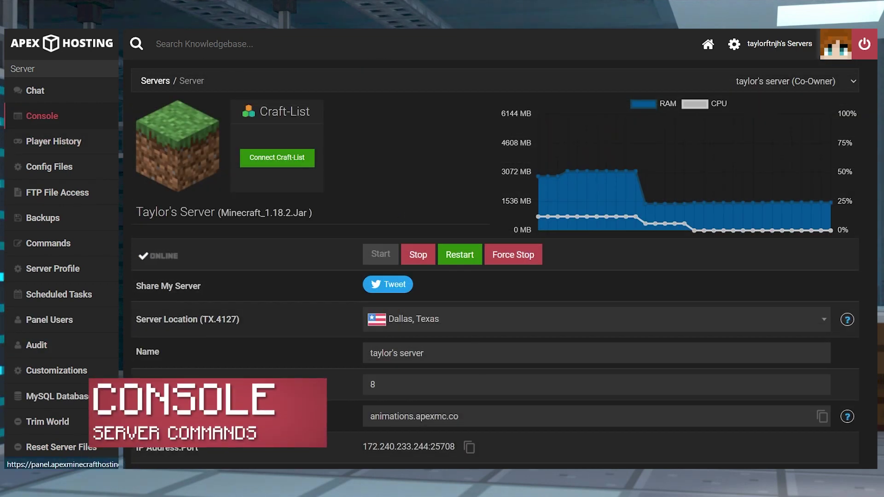
Run an op command in the Console to make the account's player a server operator
click(42, 116)
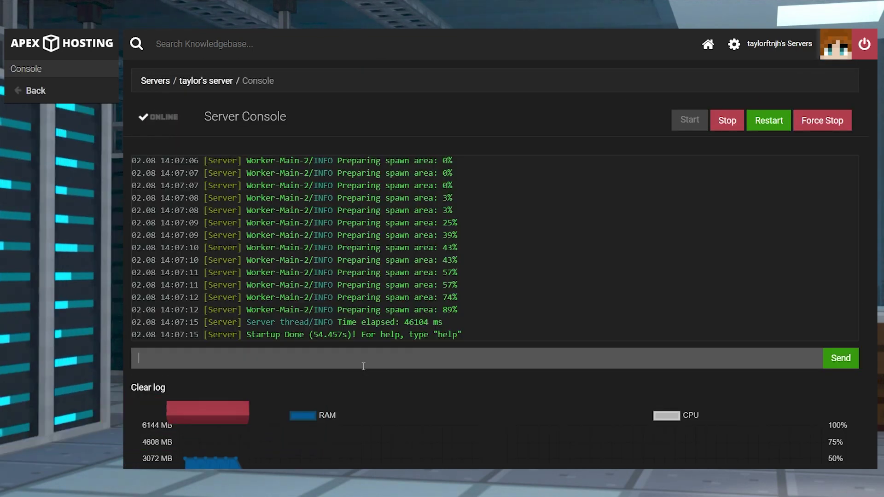
text(op )
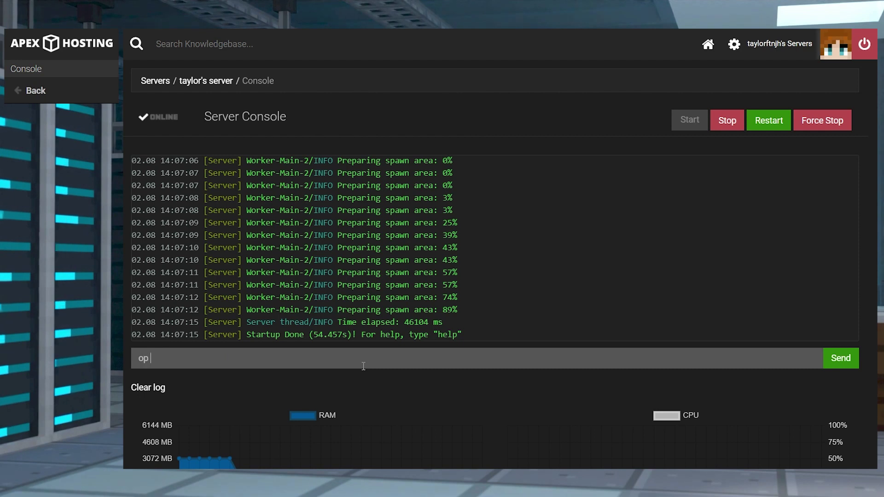
text(taylorftnjh)
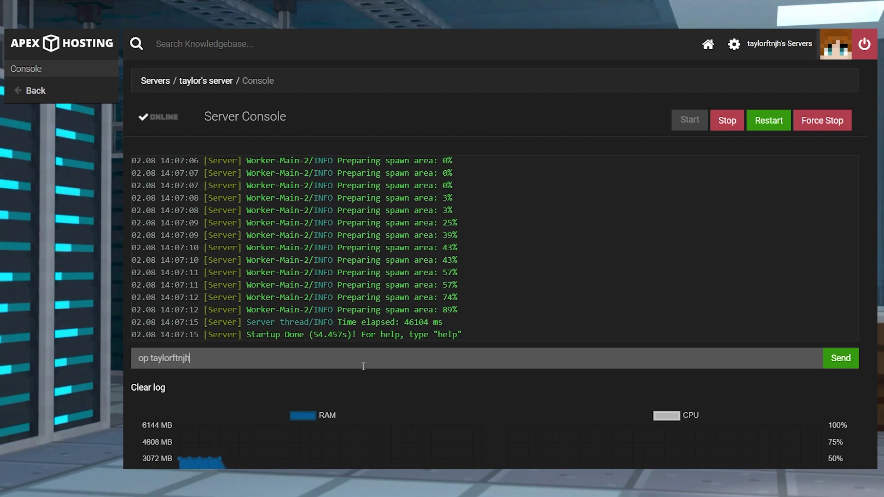
key(Return)
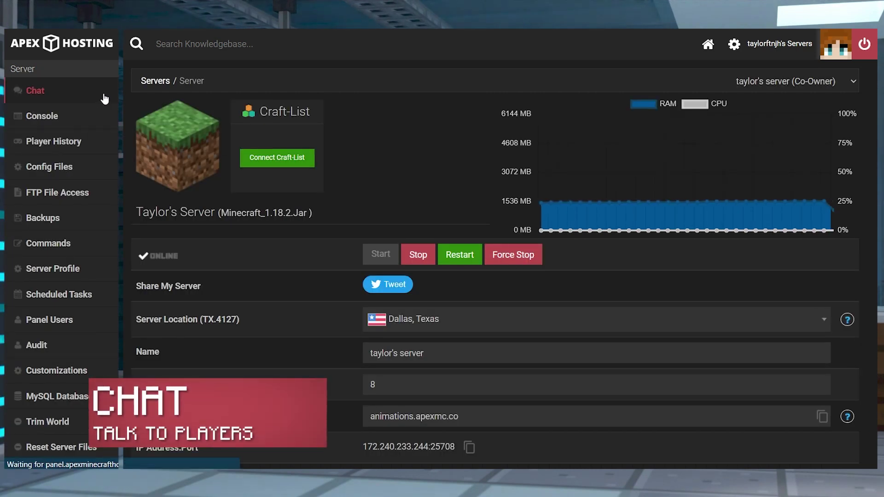
Send 'welcome to my server' through the server Chat page
click(105, 98)
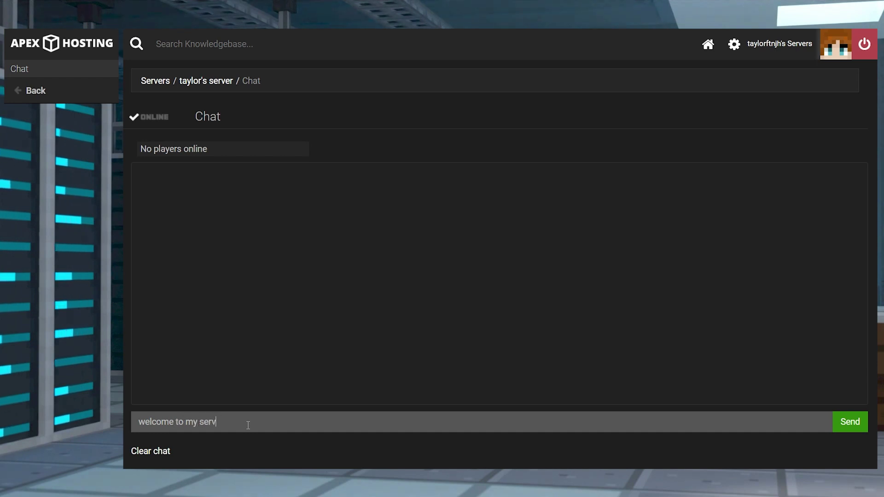
text(r)
key(Return)
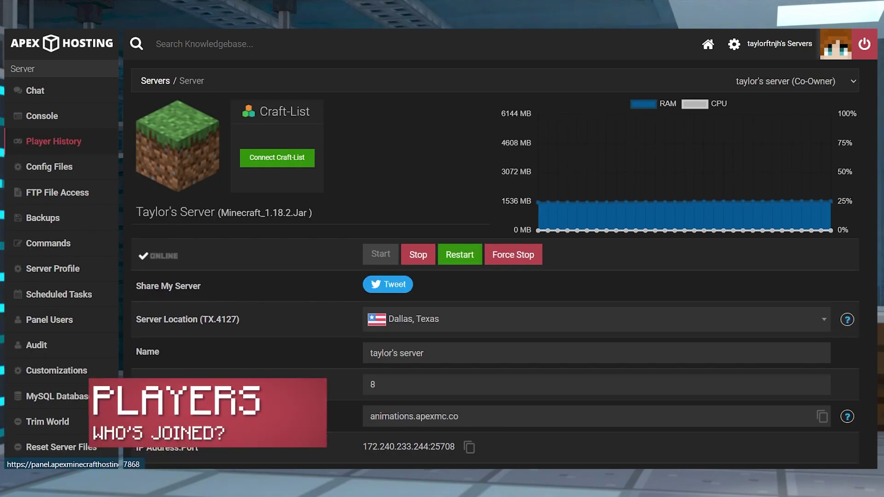
click(53, 140)
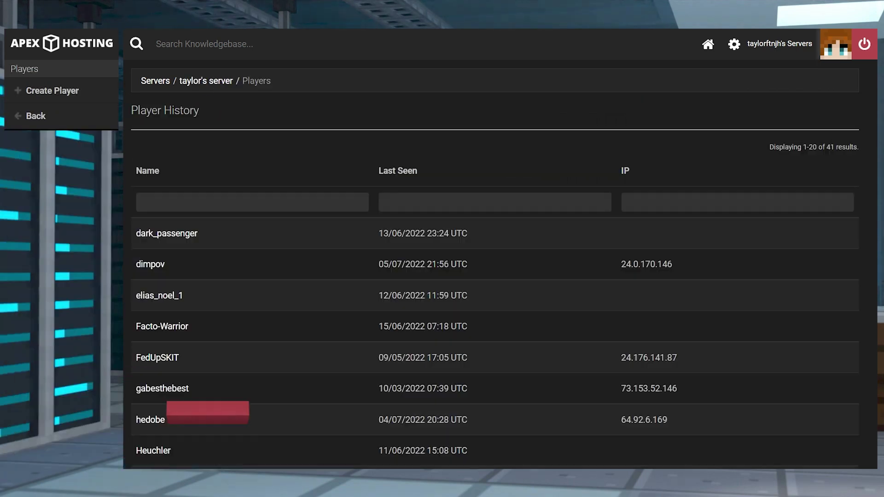
scroll(770, 329, down, 5)
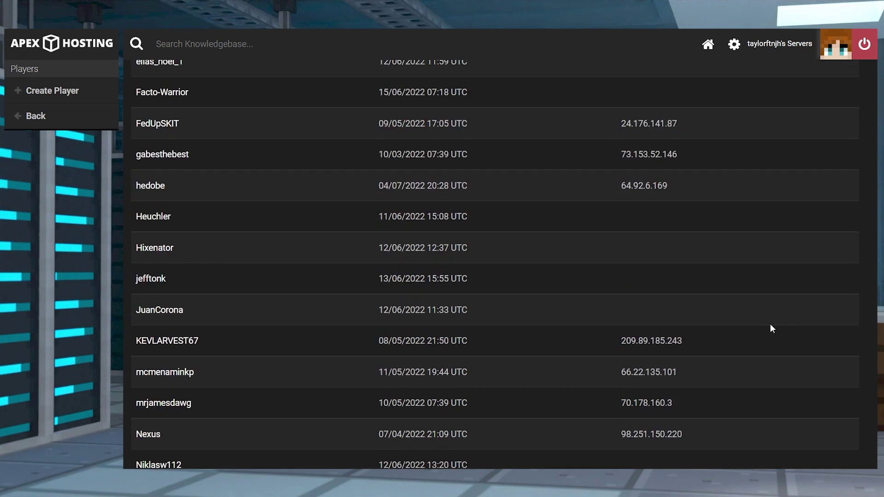
scroll(770, 329, up, 5)
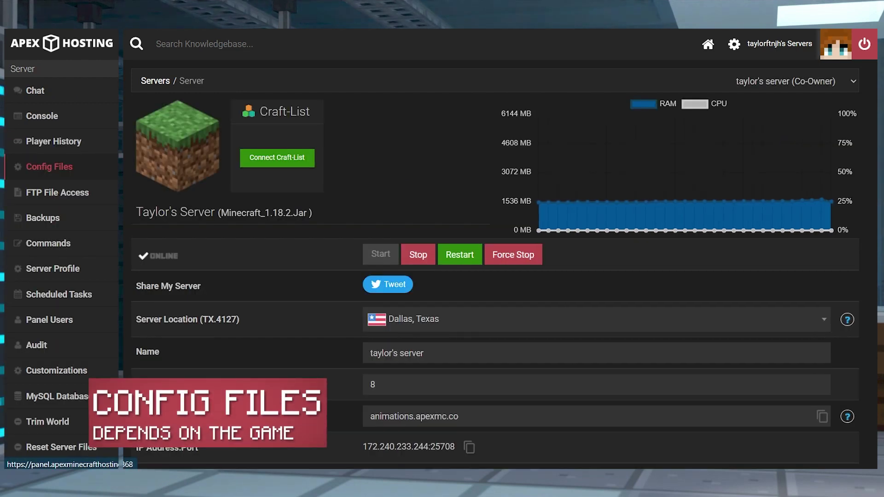
View the Config Files list, including server.properties and eula.txt, then return to the overview
click(49, 166)
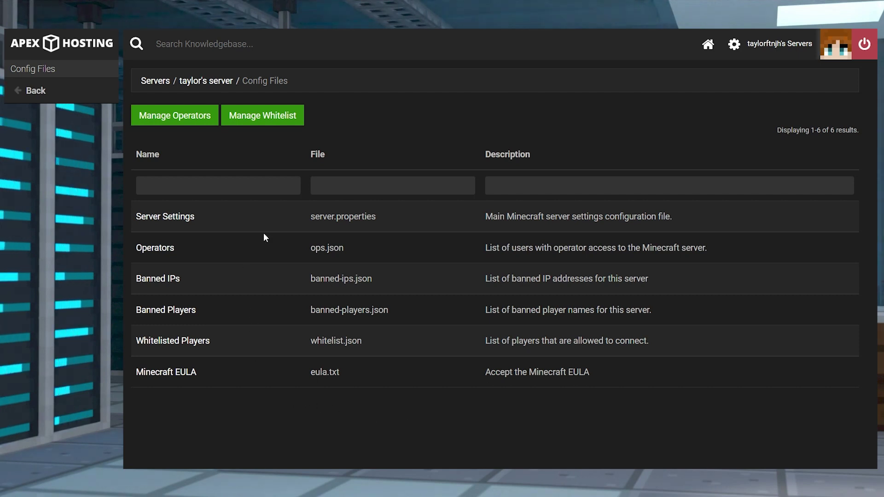
click(198, 82)
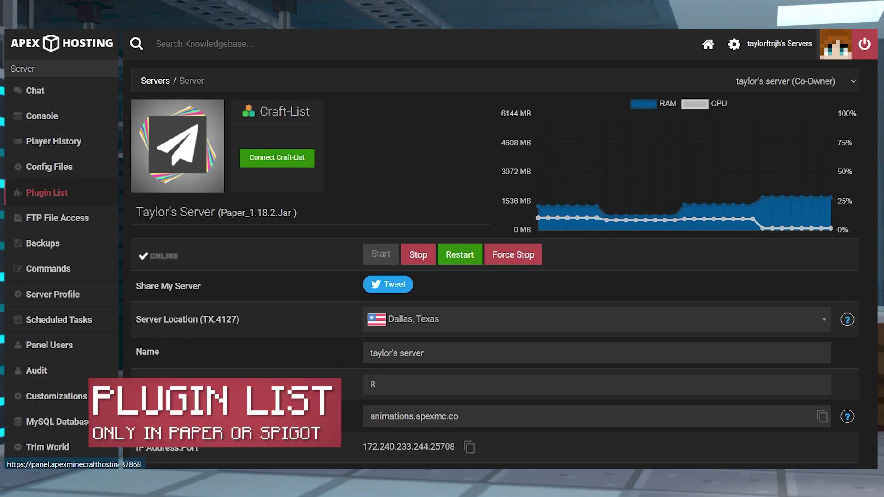
click(46, 193)
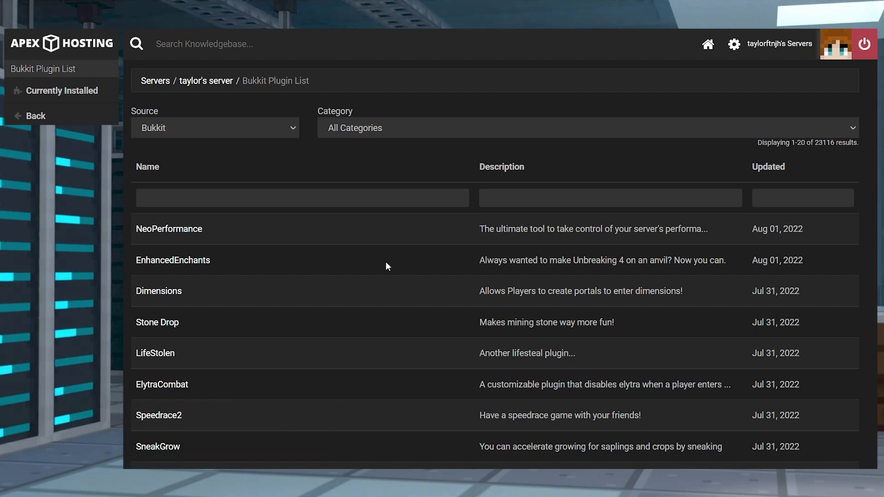
scroll(387, 266, down, 5)
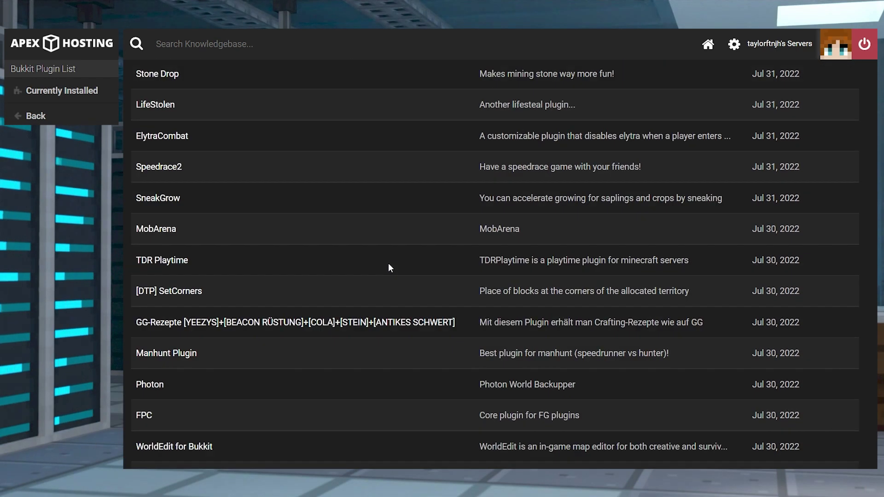
scroll(388, 264, down, 4)
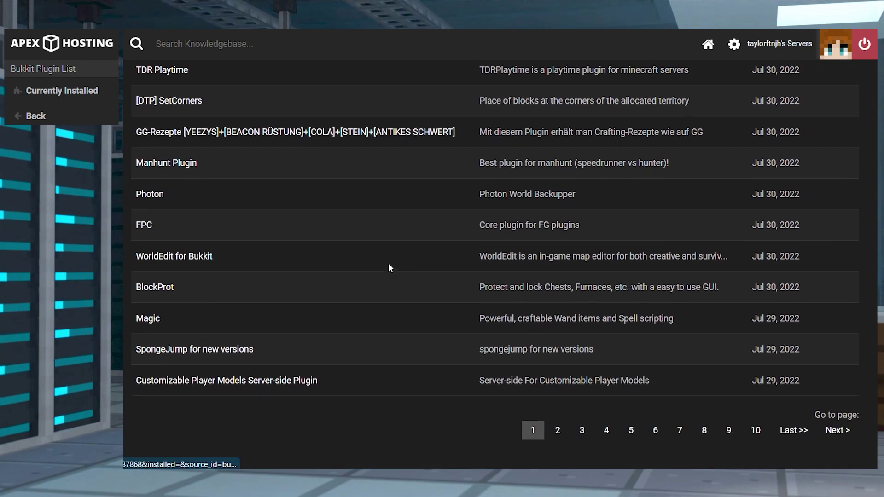
scroll(389, 264, up, 9)
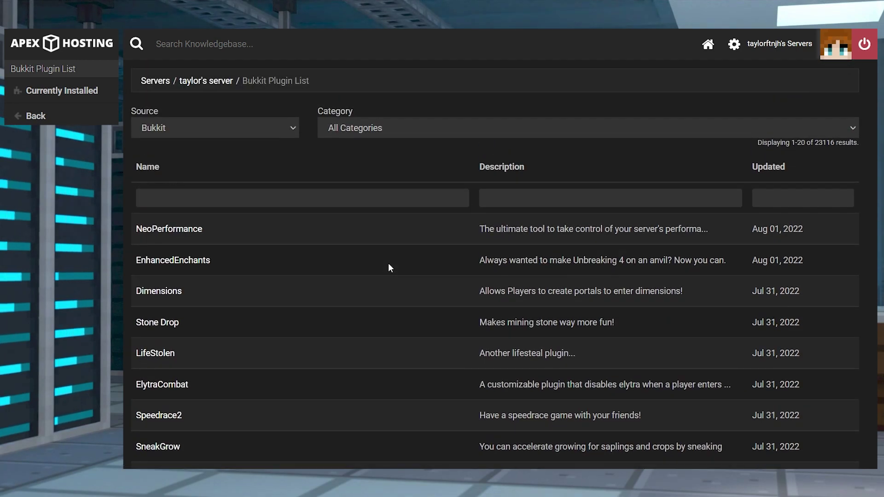
click(286, 127)
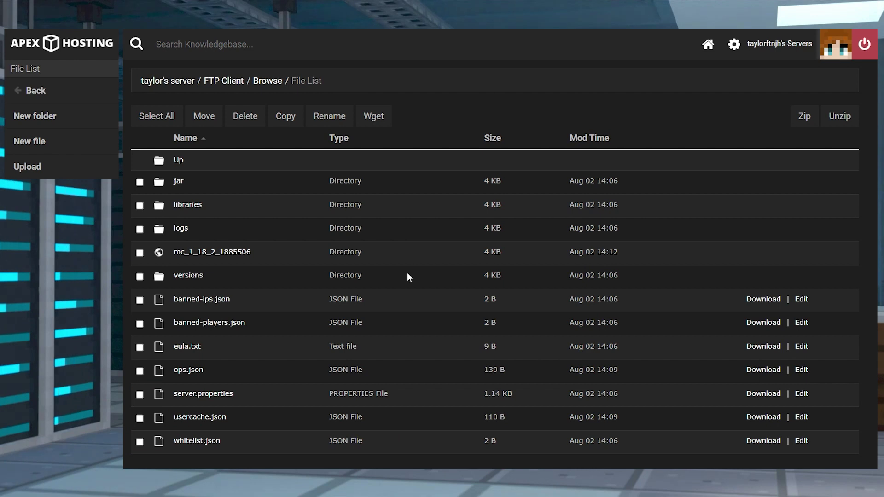
Scroll the FTP file list and log in to the web file browser
scroll(407, 273, down, 1)
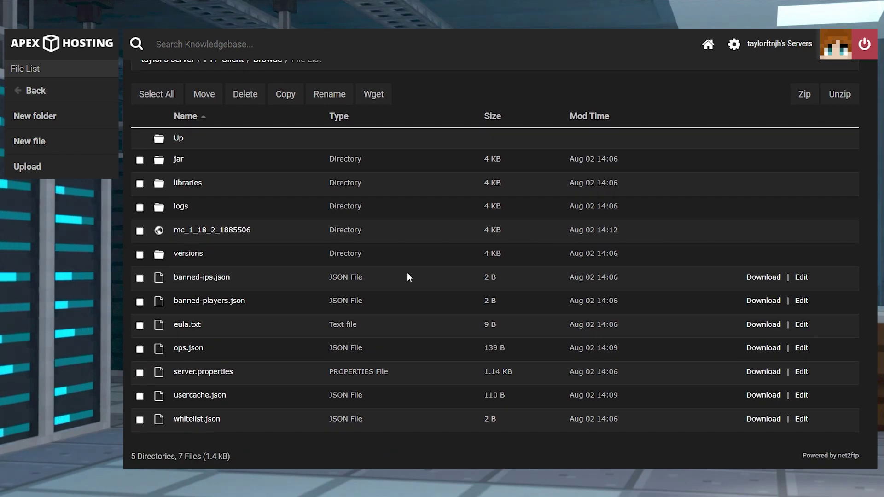
scroll(407, 277, up, 1)
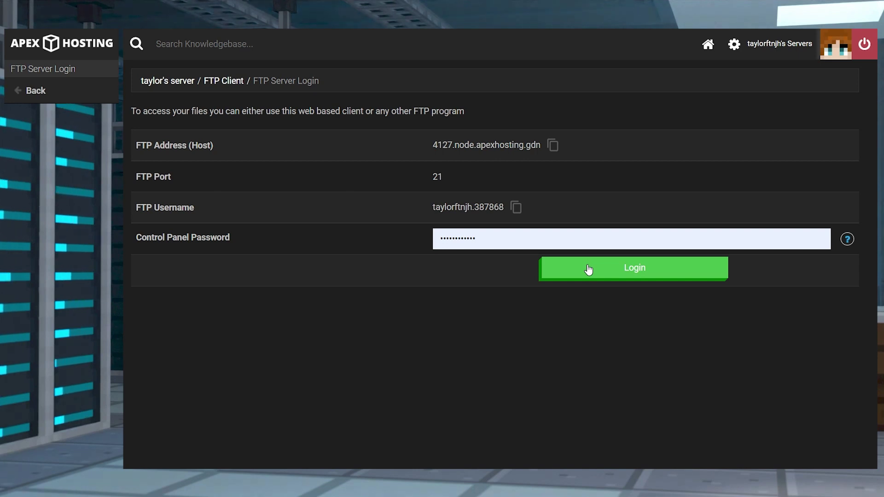
click(589, 269)
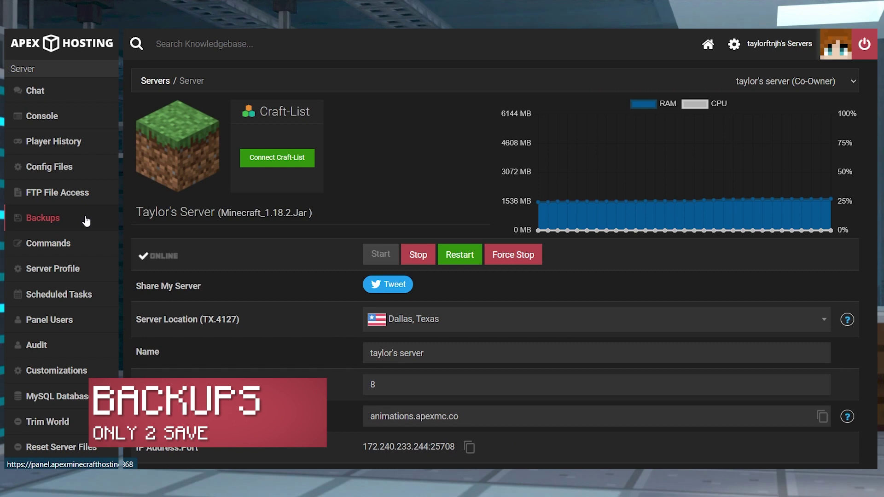
Check the Backups page for the 01/08/2022 backup ready for download
click(86, 221)
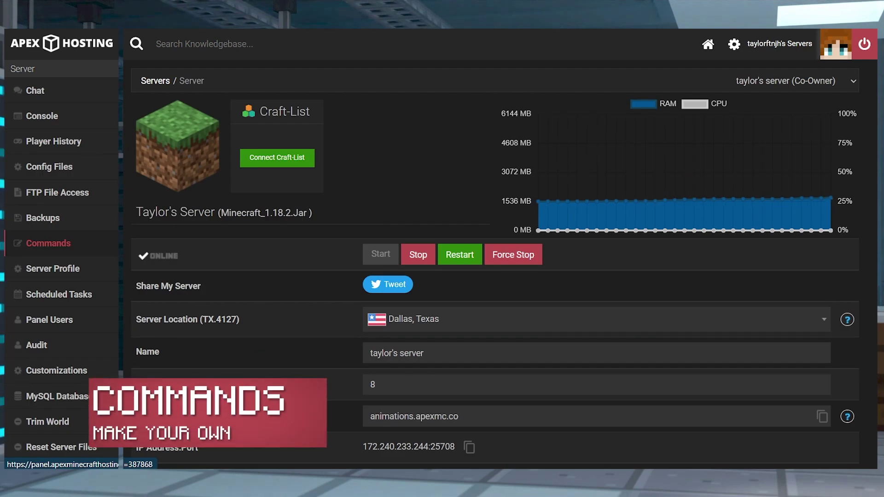
Open the Commands page and scroll through all 18 commands with their roles and triggers
click(48, 243)
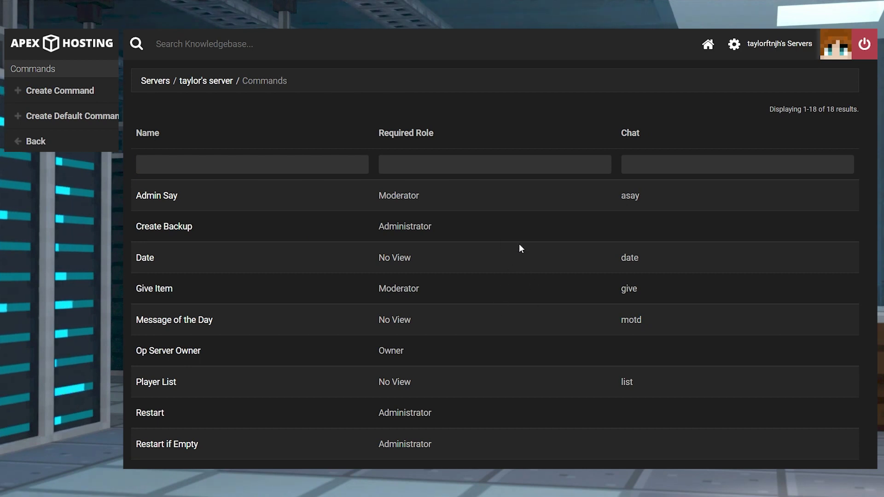
scroll(519, 245, down, 1)
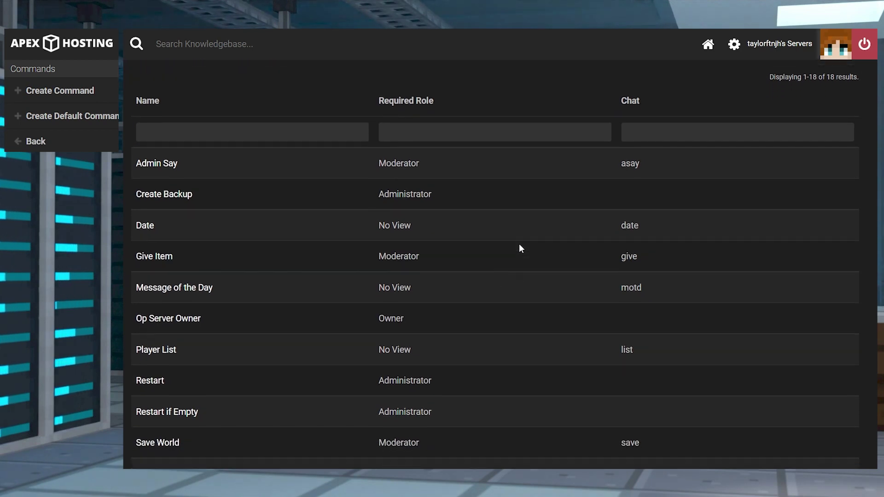
scroll(520, 246, down, 3)
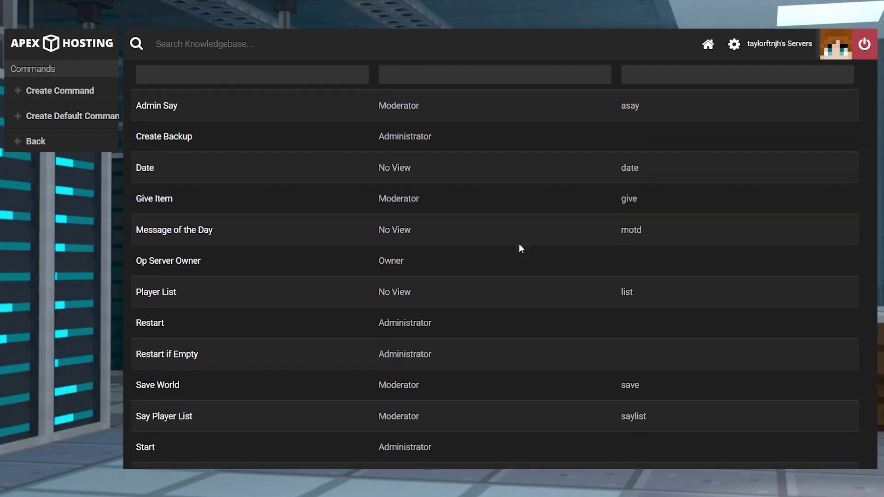
scroll(520, 249, down, 3)
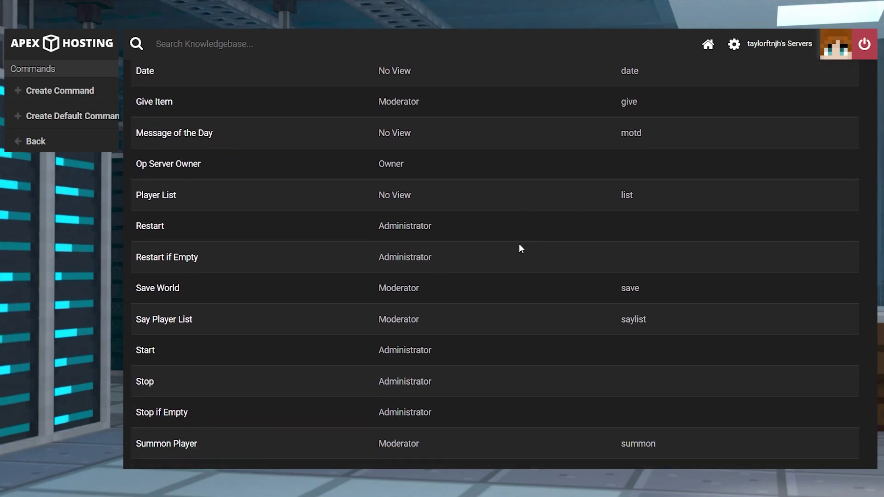
scroll(520, 249, down, 2)
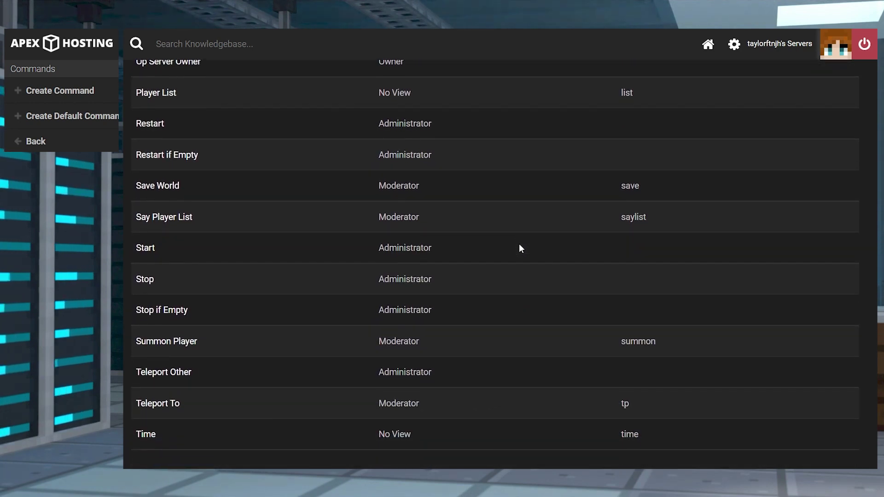
scroll(519, 244, up, 6)
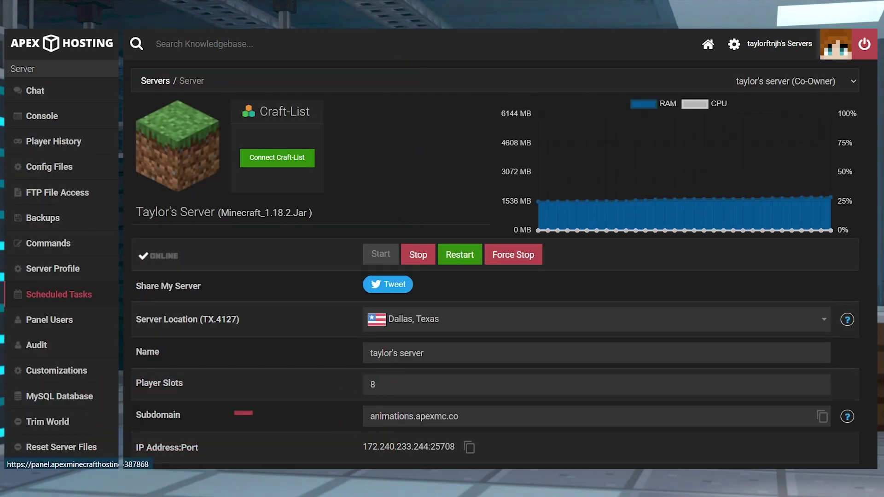
Open Scheduled Tasks to review the daily Backup, Restart and Restart Warning tasks
click(59, 294)
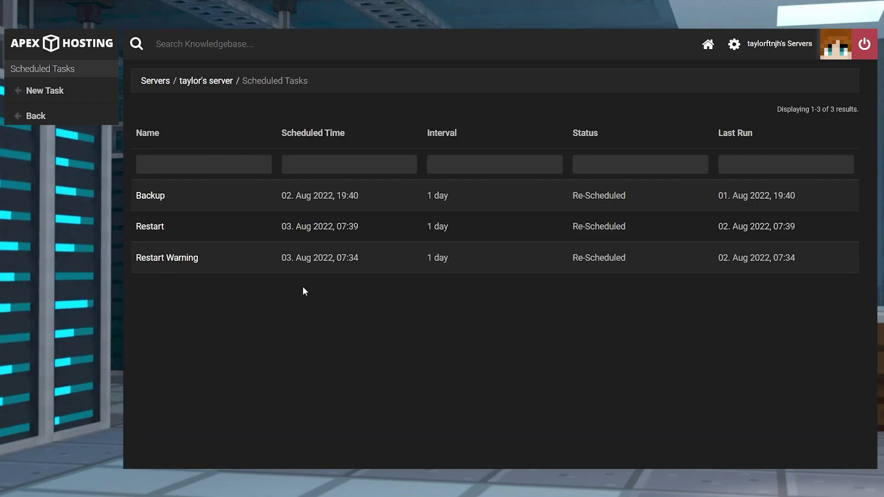
On Panel Users, switch the fourth user's FTP access to Read only, then back to Full access
click(36, 116)
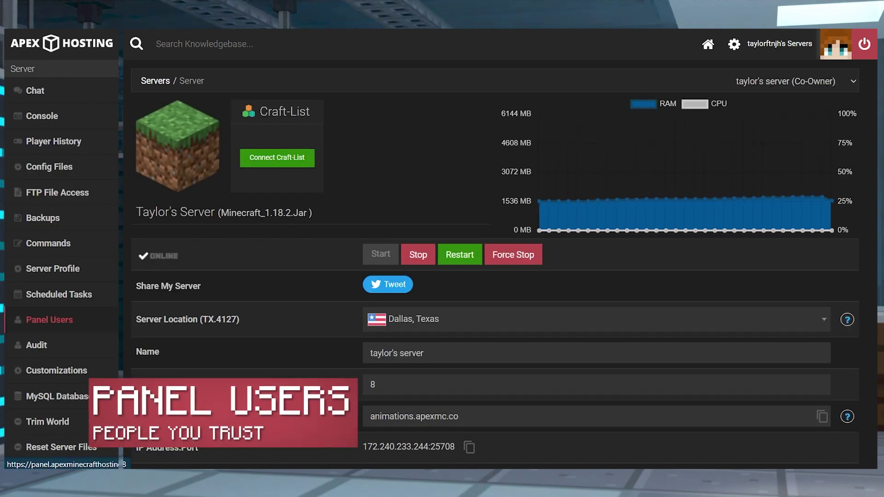
click(49, 320)
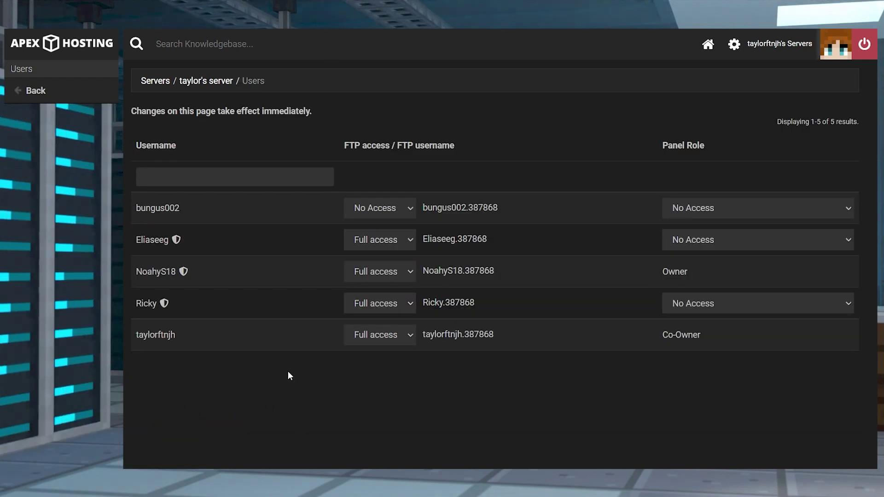
click(396, 302)
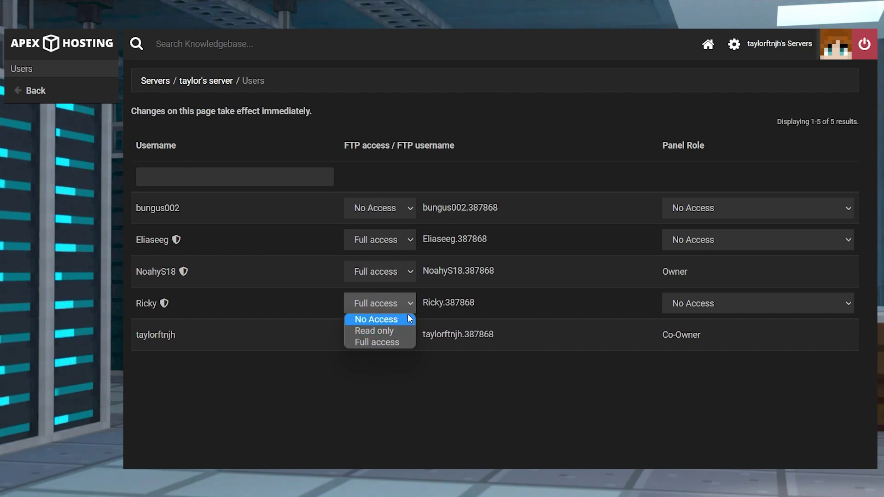
click(399, 331)
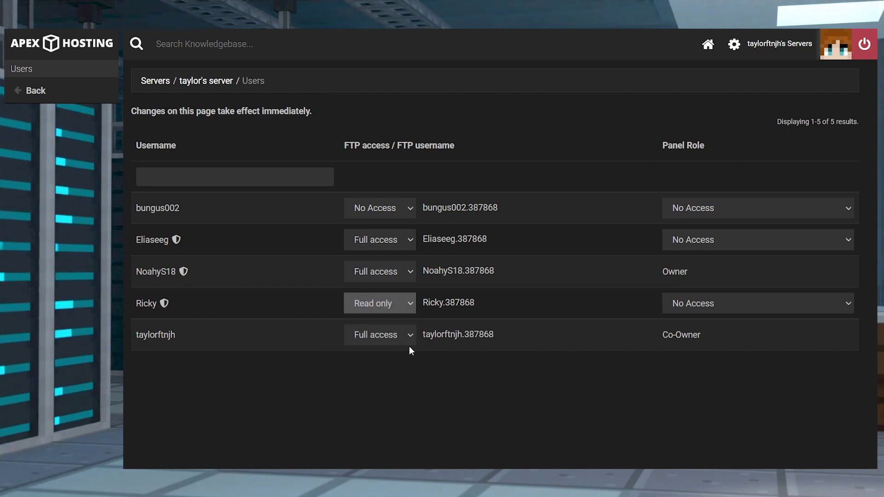
click(397, 302)
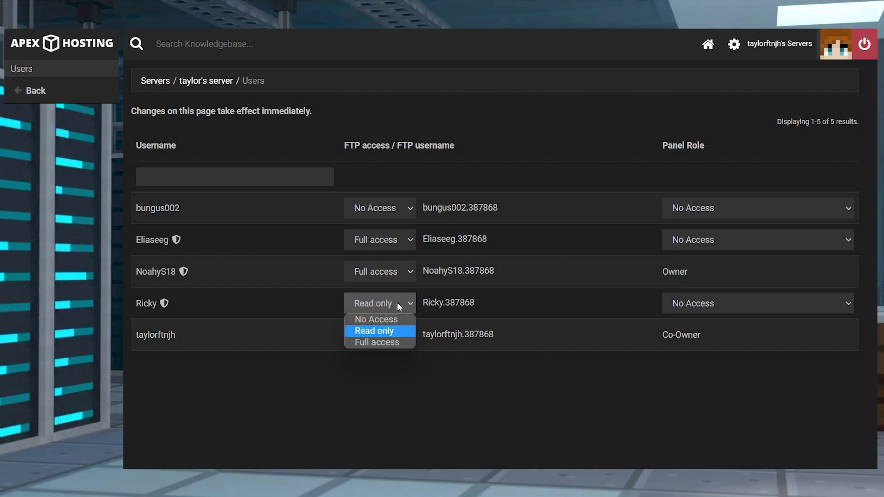
click(388, 340)
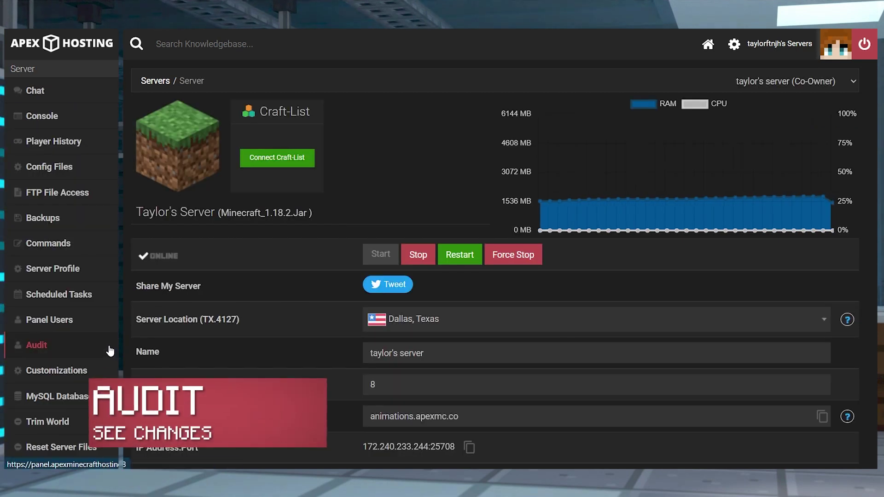
Review the Server Audit history for the last 7 days, including both FTP access changes
click(110, 351)
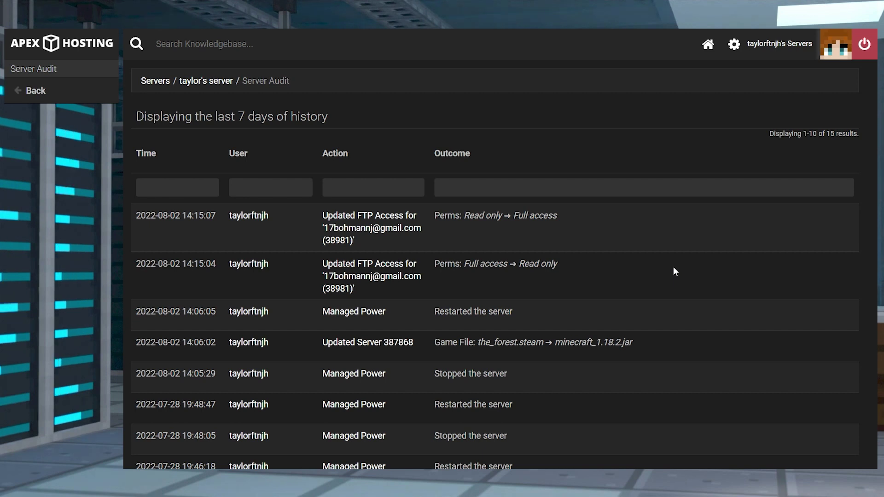
scroll(673, 270, down, 1)
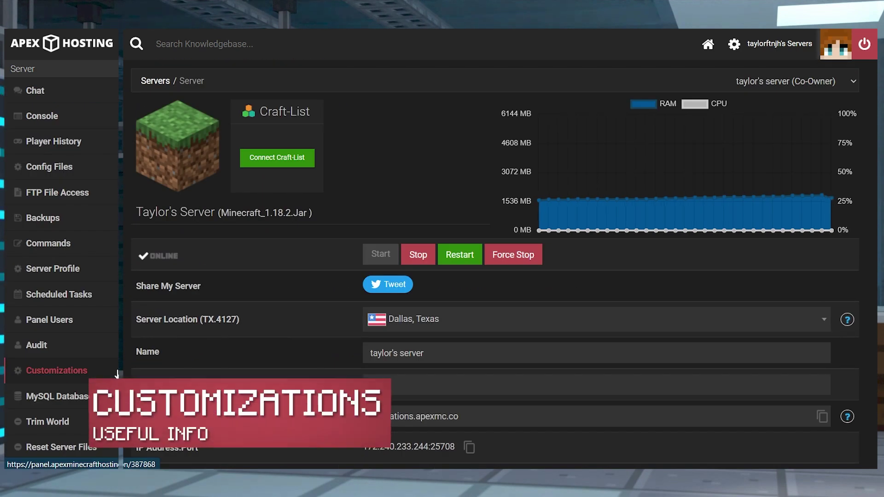
On Customizations, list the Java Version choices: Java 17, 8, 11 and 16
click(117, 373)
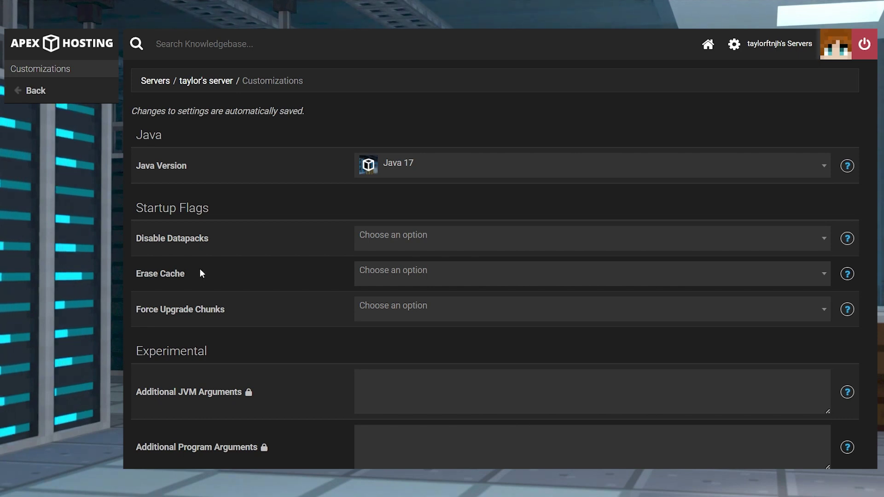
scroll(256, 340, down, 1)
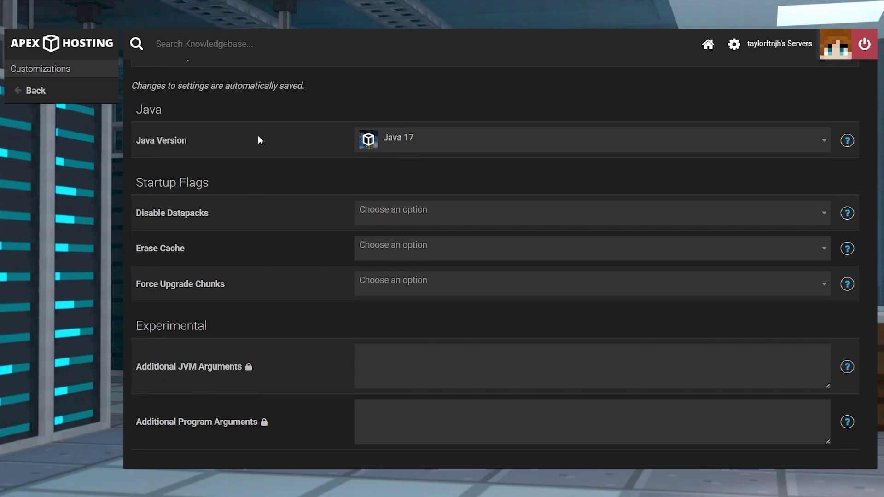
click(445, 145)
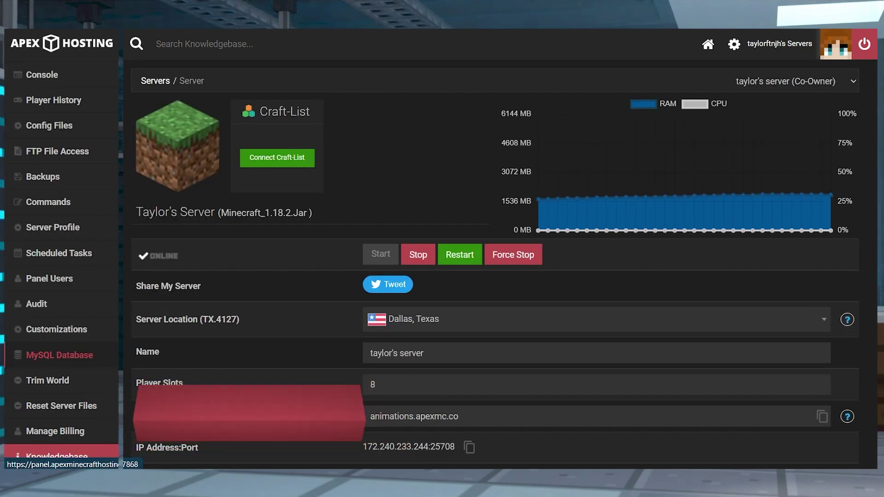
Show the MySQL Database connection details, including hostname mysql.apexhosting.gdn and port 3306
click(59, 355)
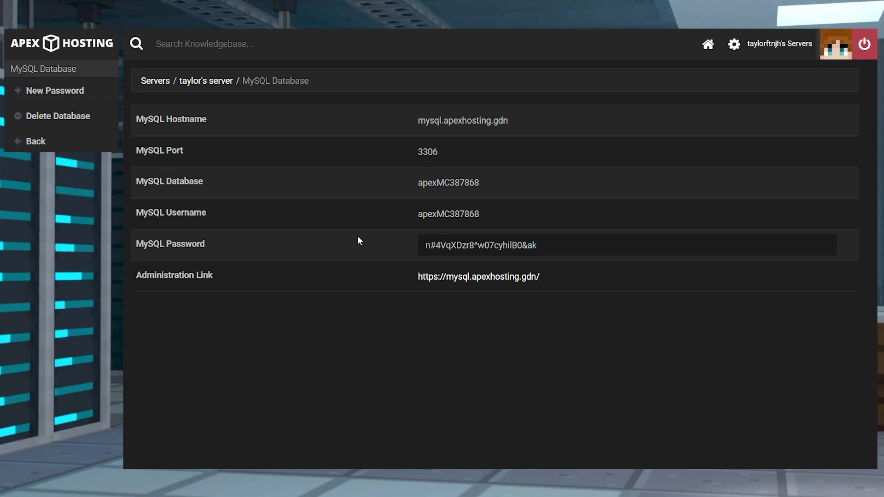
click(213, 81)
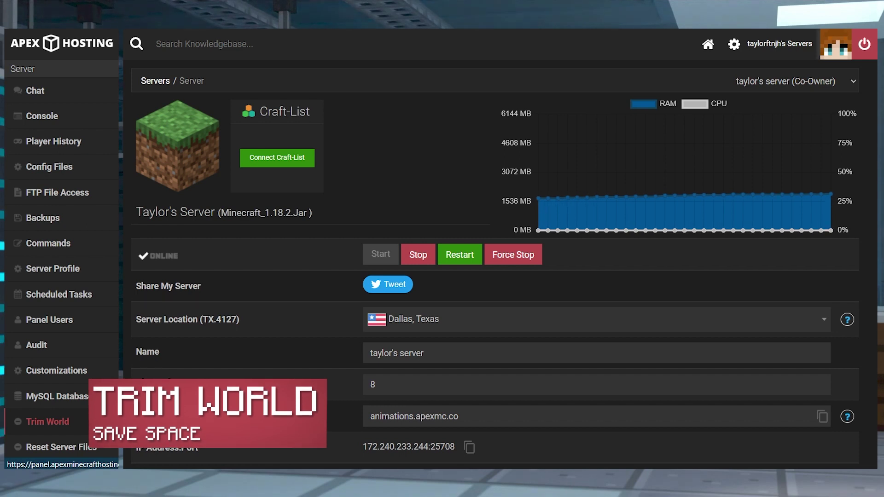
click(47, 422)
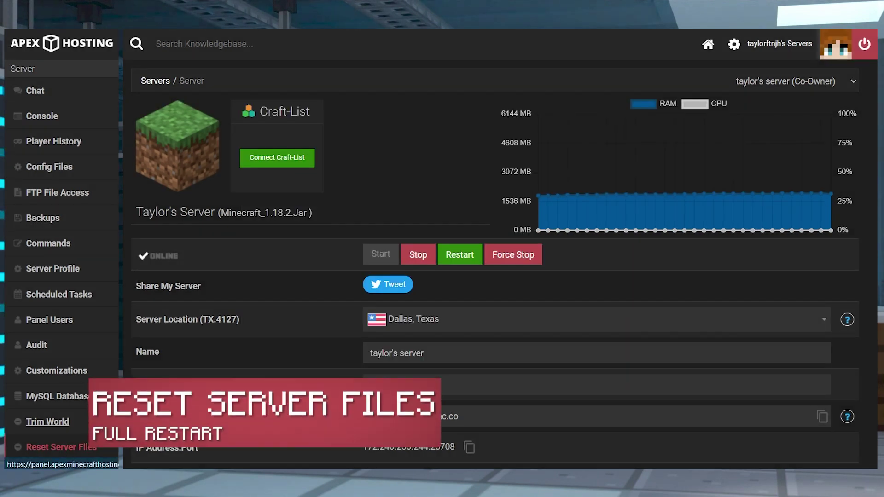
click(62, 447)
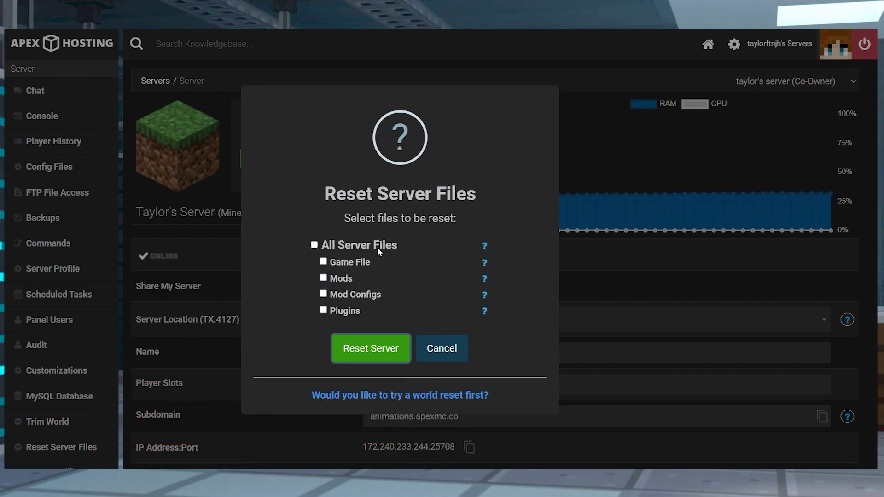
click(346, 263)
click(340, 275)
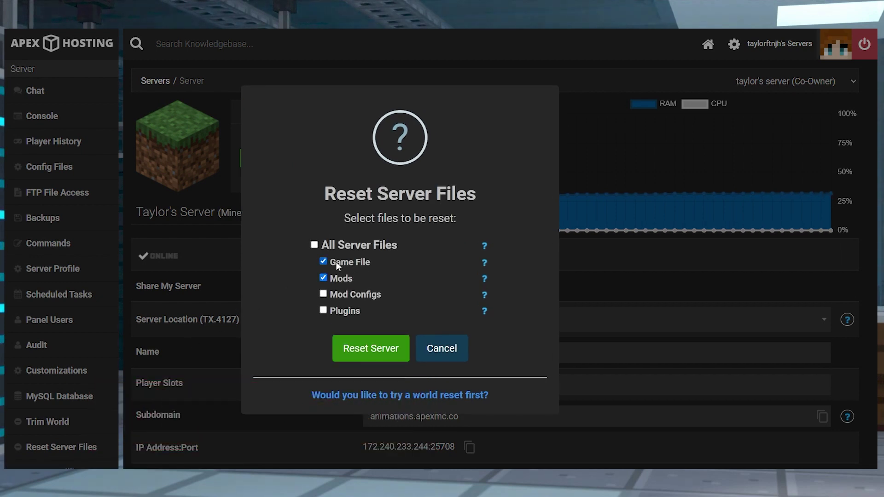
click(343, 312)
click(338, 295)
click(314, 245)
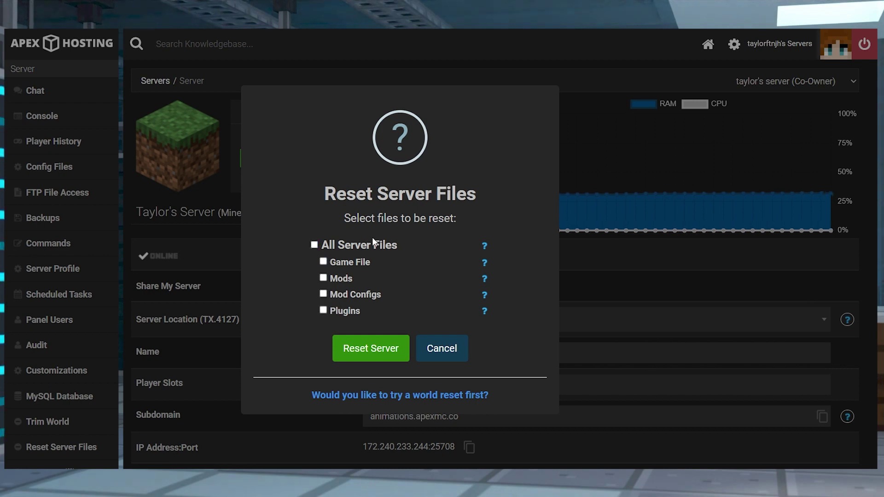
click(314, 245)
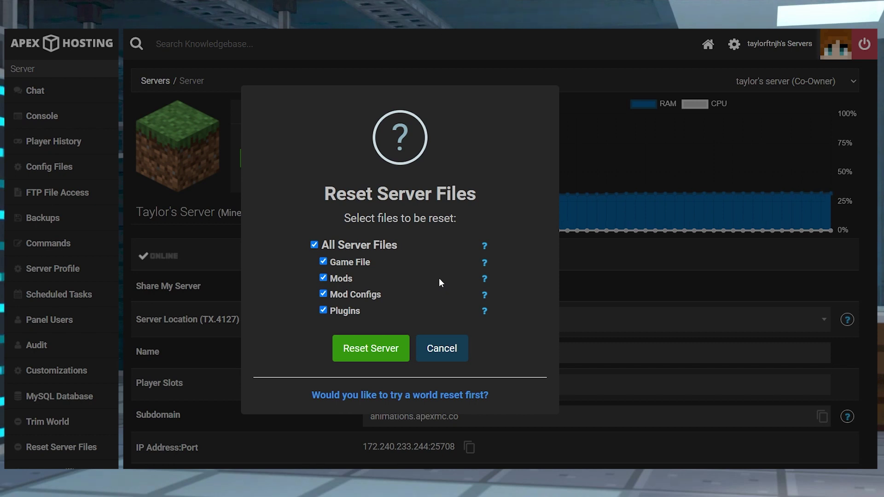
click(394, 348)
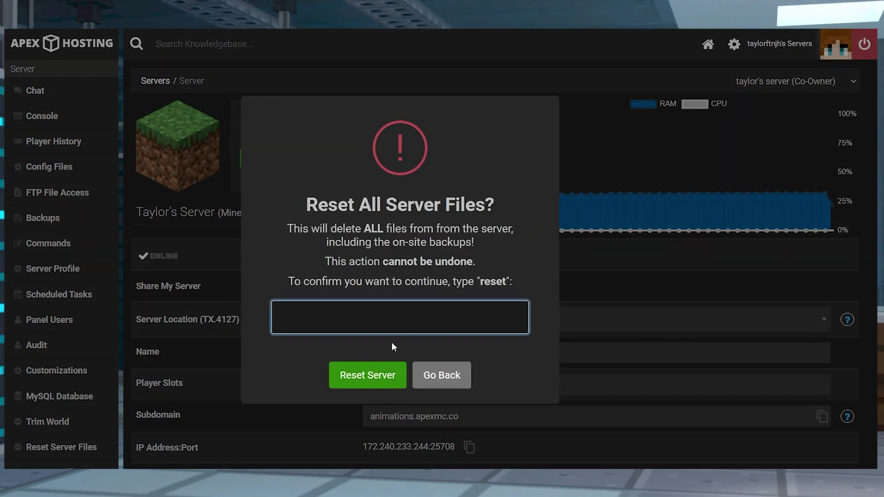
click(411, 310)
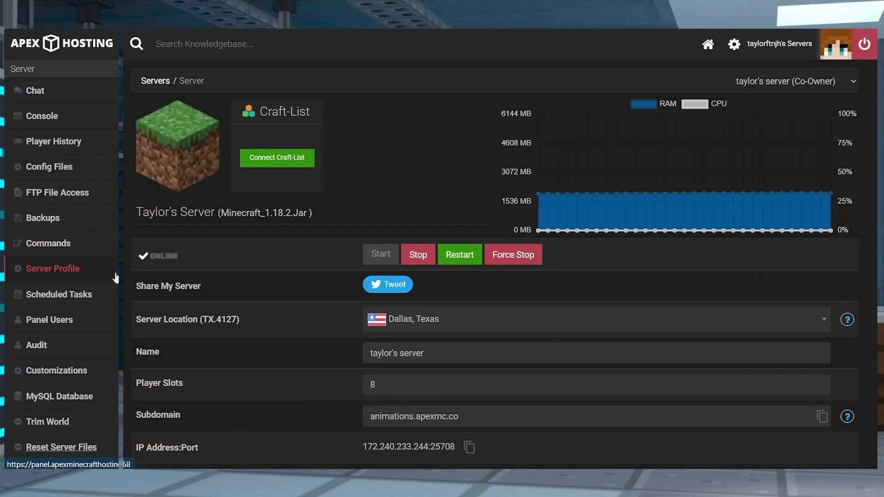
View the Profiles page listing Default Profile and vrising server
click(115, 278)
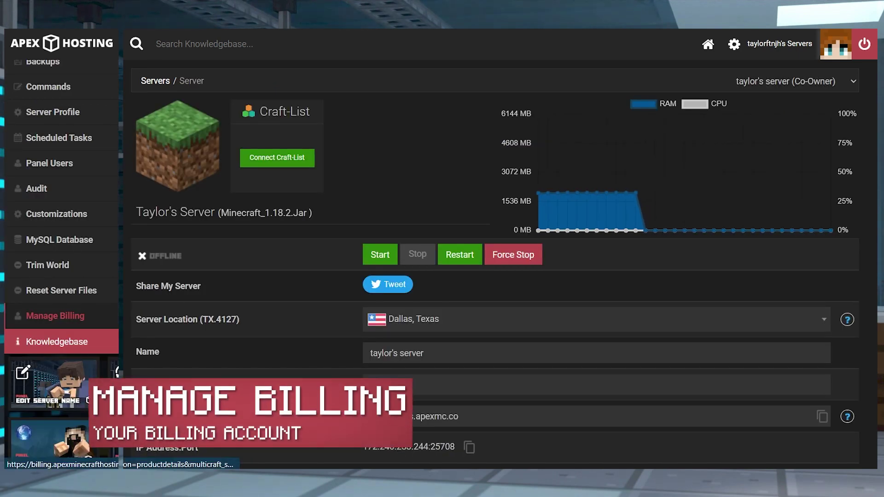
Browse the Manage Billing client area and its knowledgebase videos
click(56, 315)
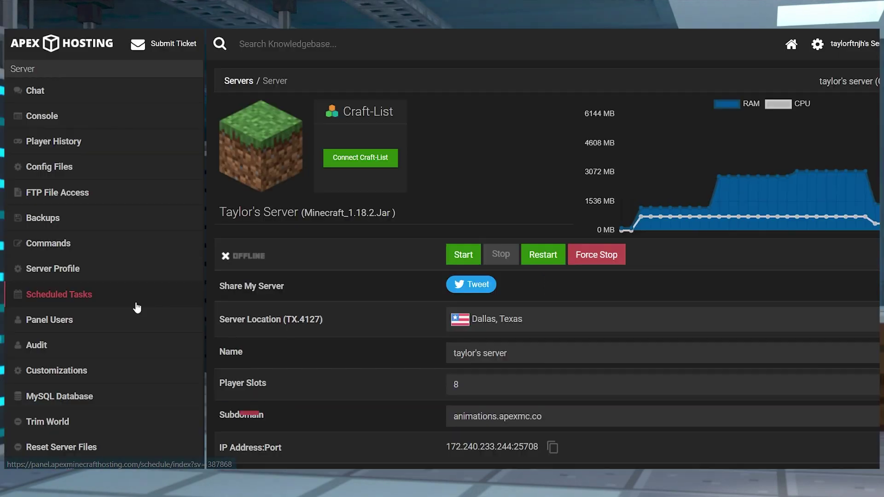
scroll(134, 305, down, 7)
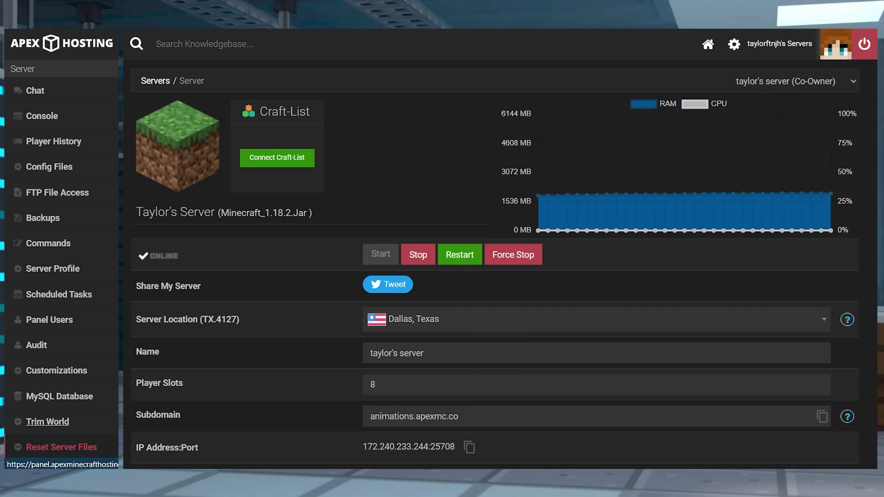
click(62, 447)
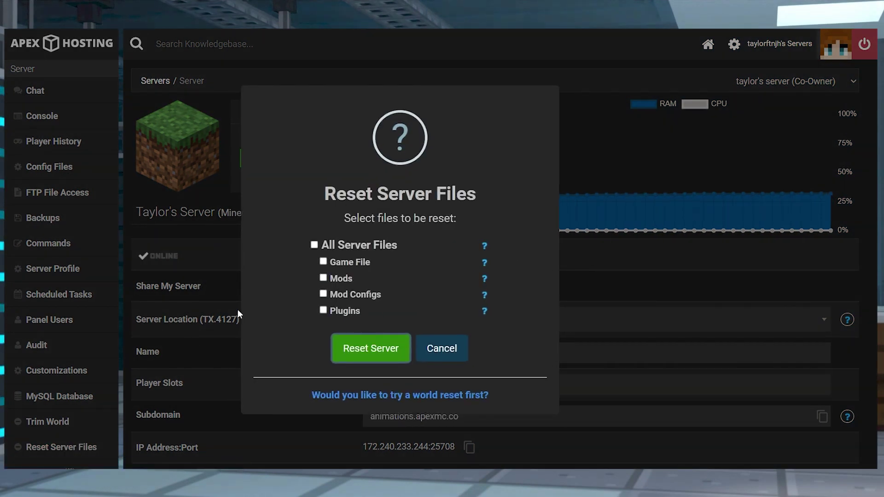
click(348, 262)
click(341, 276)
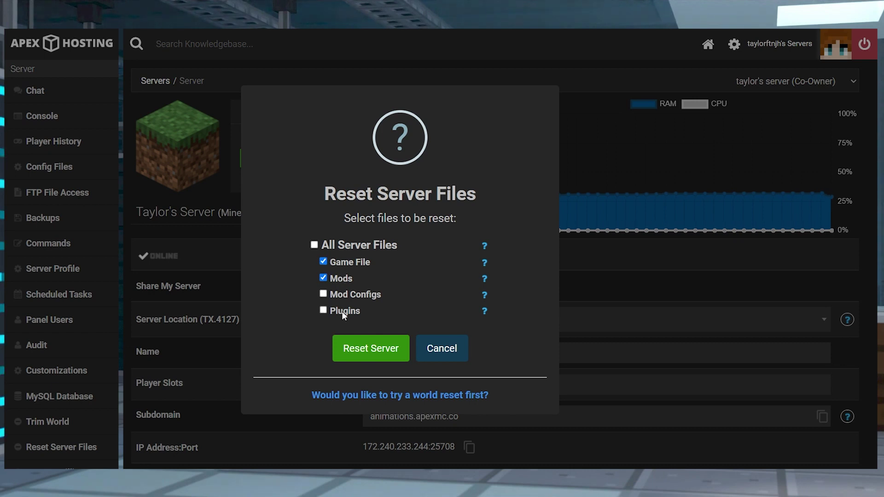
click(341, 311)
click(341, 293)
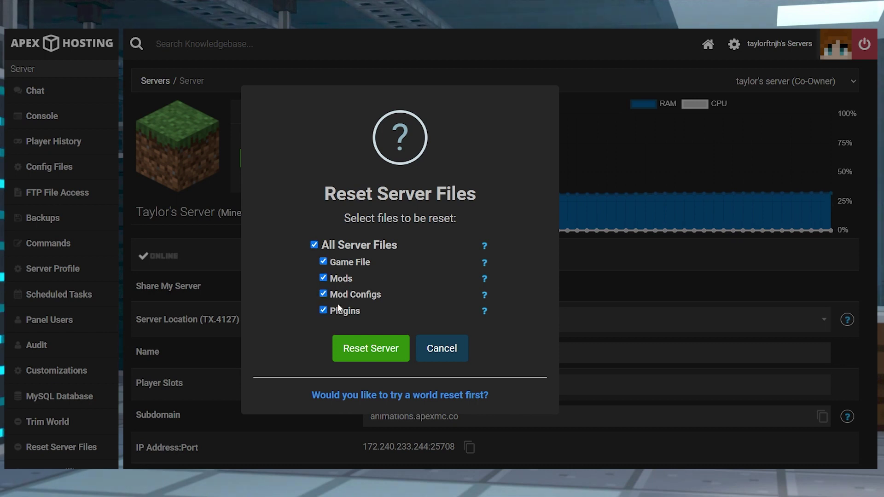
click(313, 246)
key(Escape)
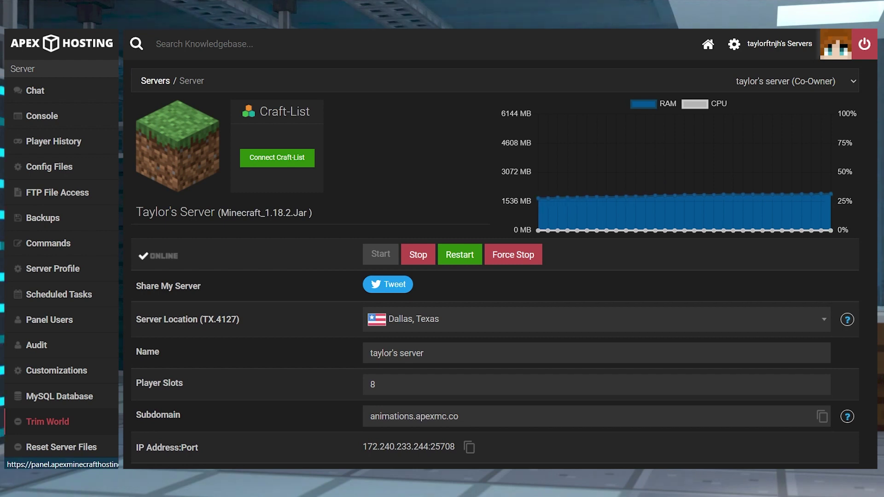
Read through the Trim World information for the server's world
click(47, 421)
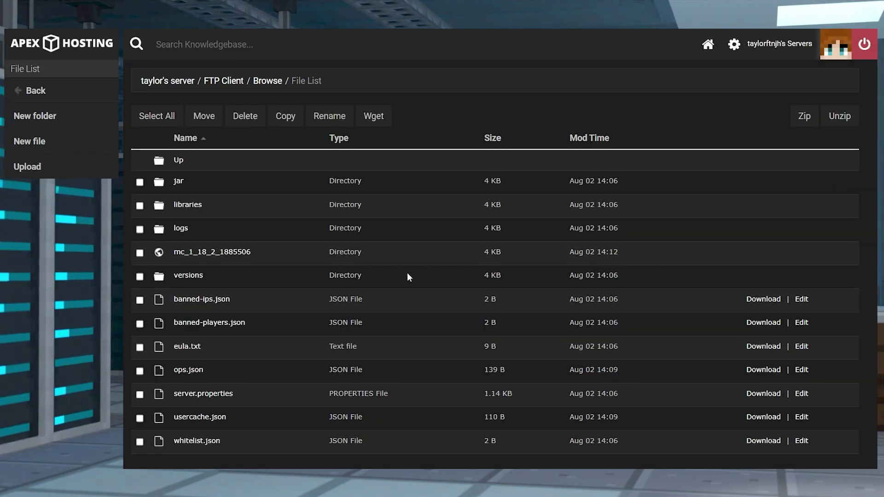
scroll(408, 267, down, 1)
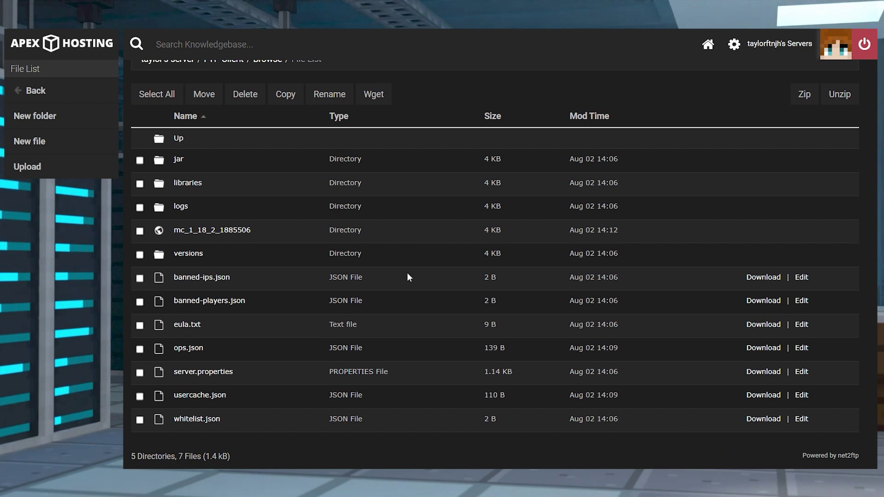
scroll(407, 277, up, 1)
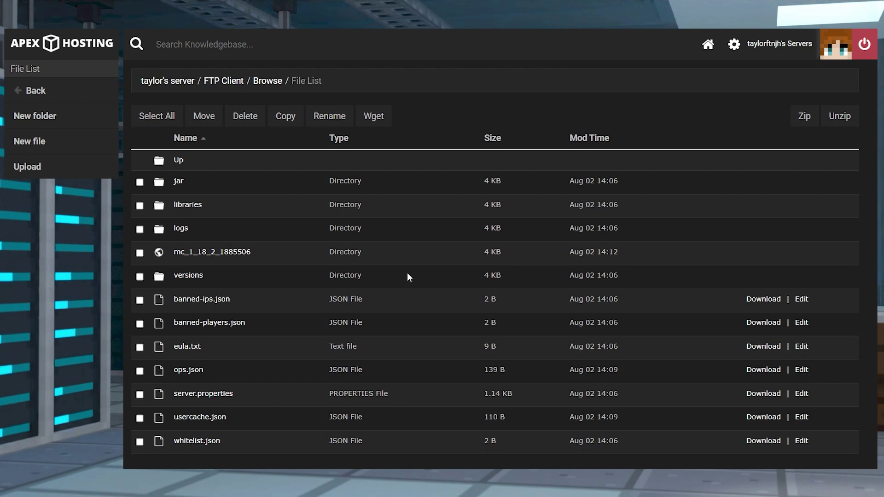